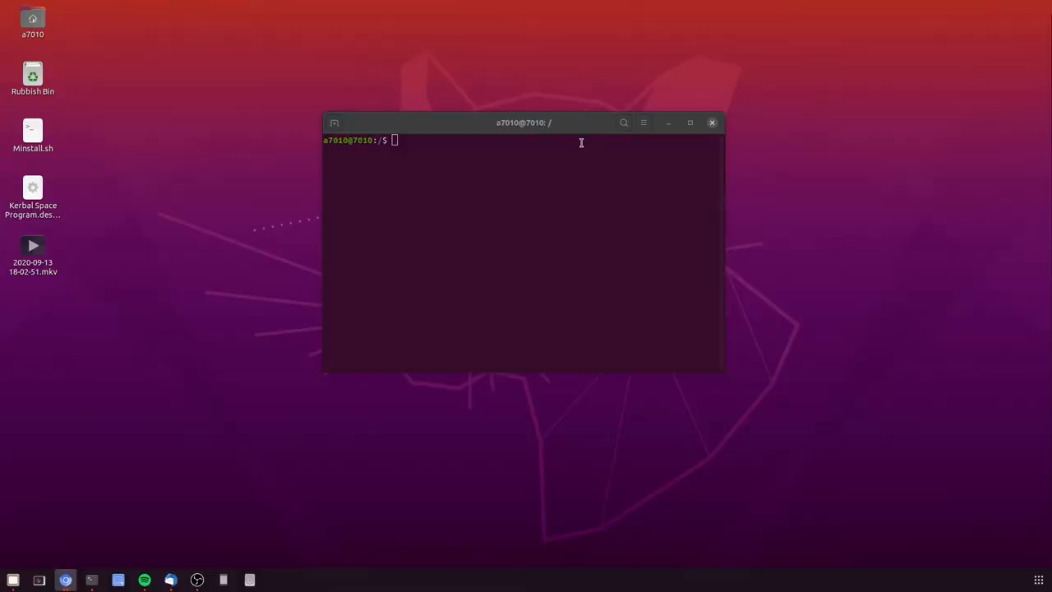
Focus the GNOME Terminal window so the shell prompt is ready for commands.
click(592, 128)
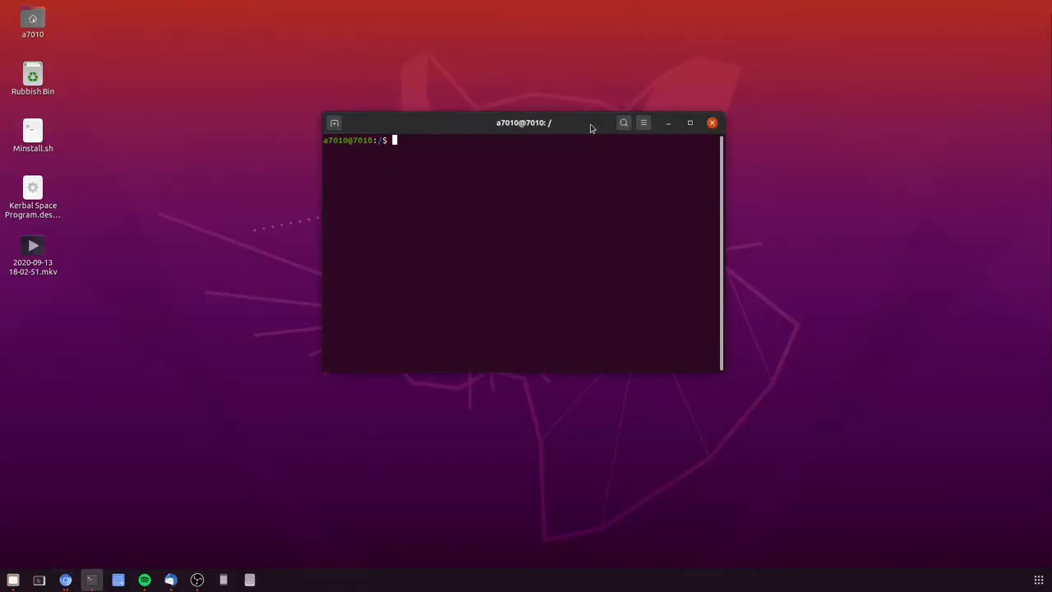
text(-)
text(/.config/)
Change into ~/.config and list it, showing monitors.xml among the files.
key(Return)
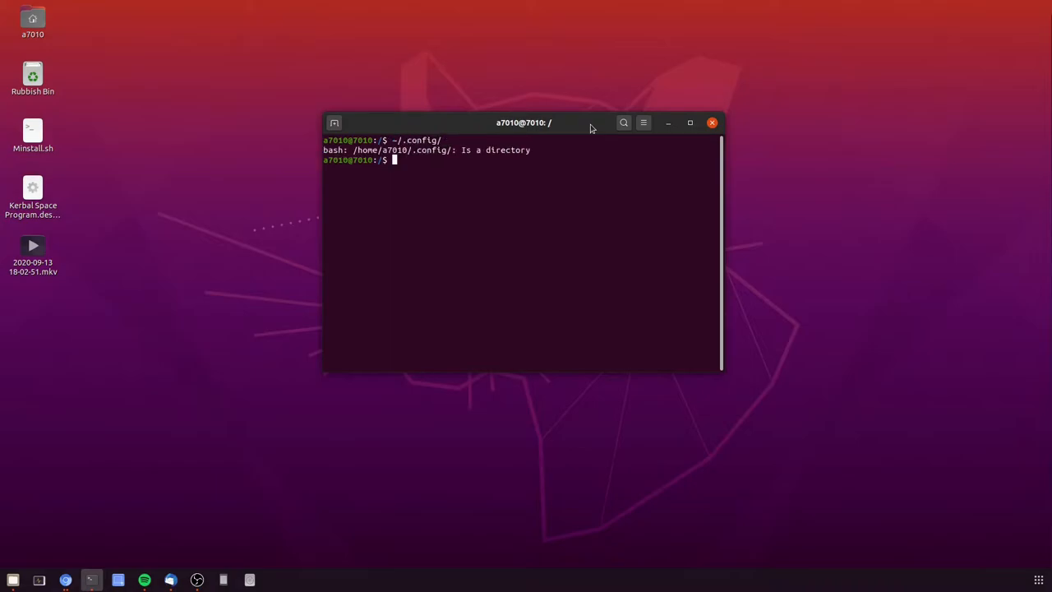
text(cd ~/.config/)
key(Return)
text(dir)
key(Return)
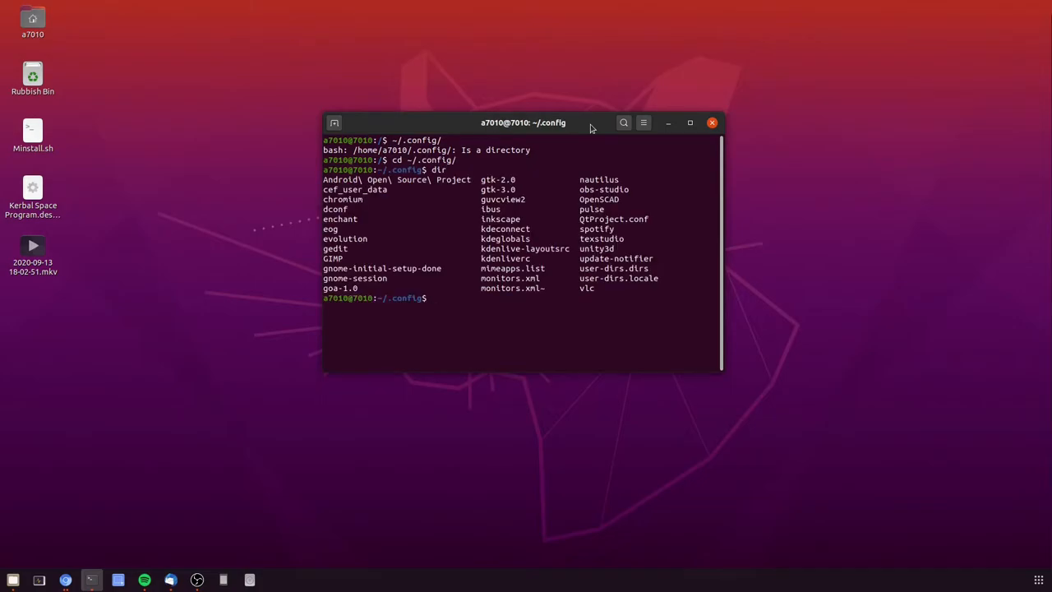
text(nano )
text(monitors.xml)
key(Return)
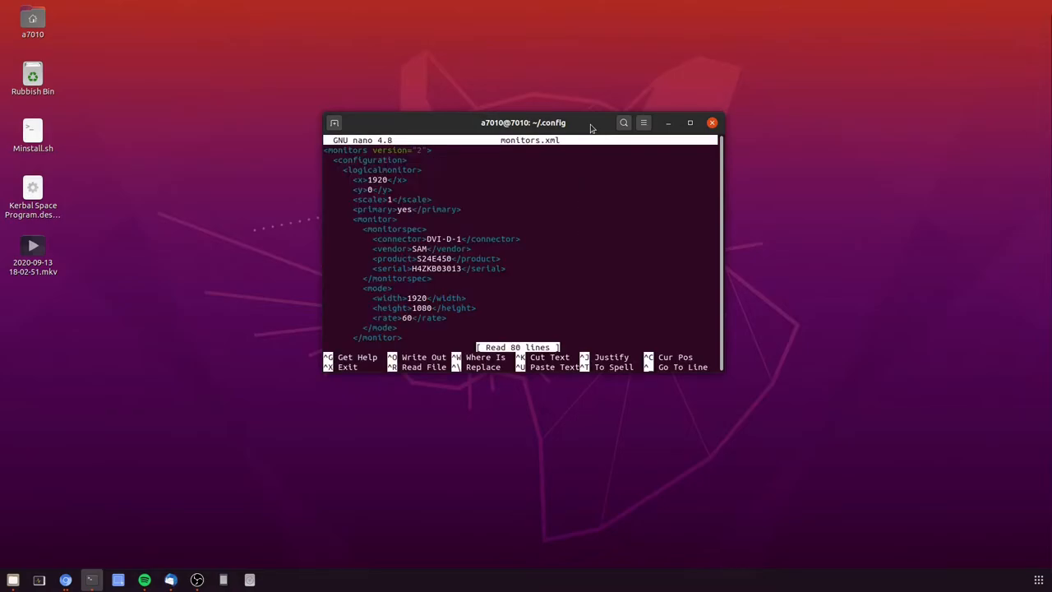
scroll(526, 247, down, 3)
scroll(531, 260, down, 3)
scroll(531, 260, down, 3)
scroll(531, 260, down, 3)
scroll(531, 261, down, 3)
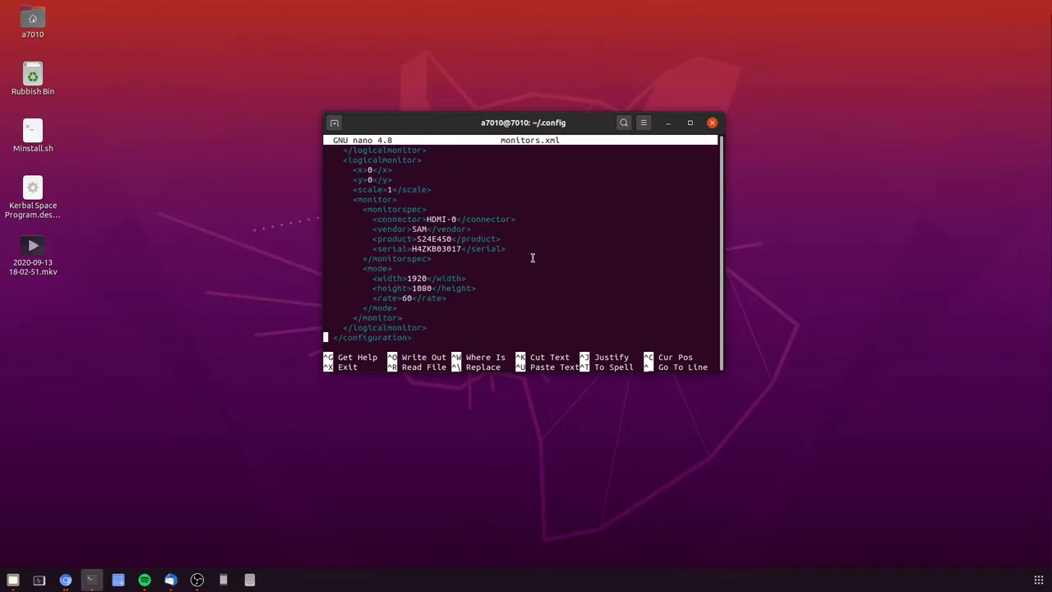
scroll(531, 260, down, 2)
scroll(533, 259, up, 3)
scroll(532, 258, up, 3)
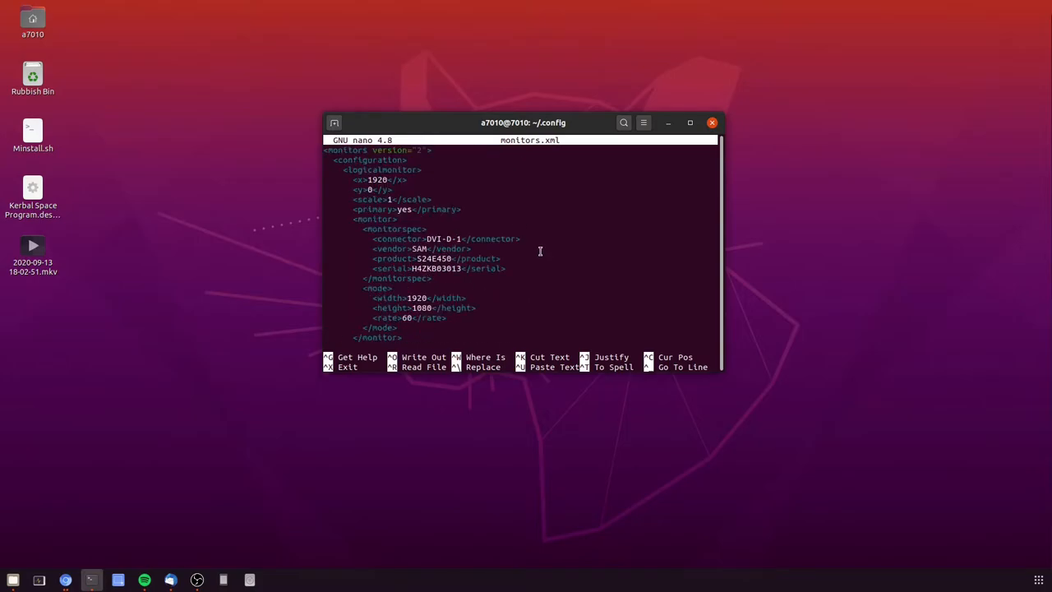
scroll(533, 258, up, 3)
key(ctrl+x)
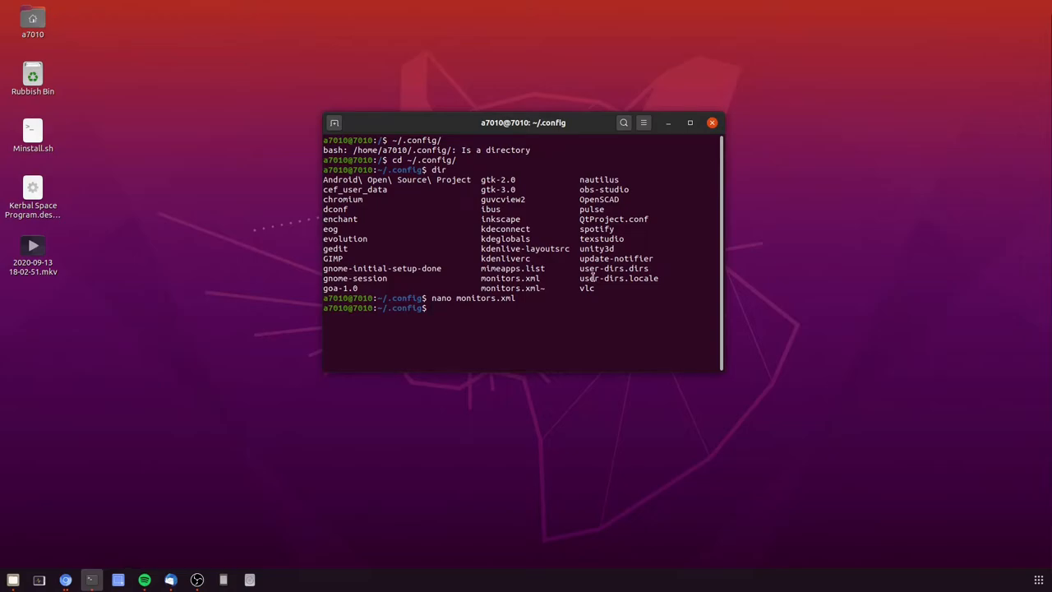
text(sudo)
Change into ~gdm/.config/ and list it, showing only dconf, goa-1.0, ibus and pulse.
key(BackSpace)
key(BackSpace)
key(BackSpace)
text(cd ~)
text(gdm/)
text(.config/)
key(Return)
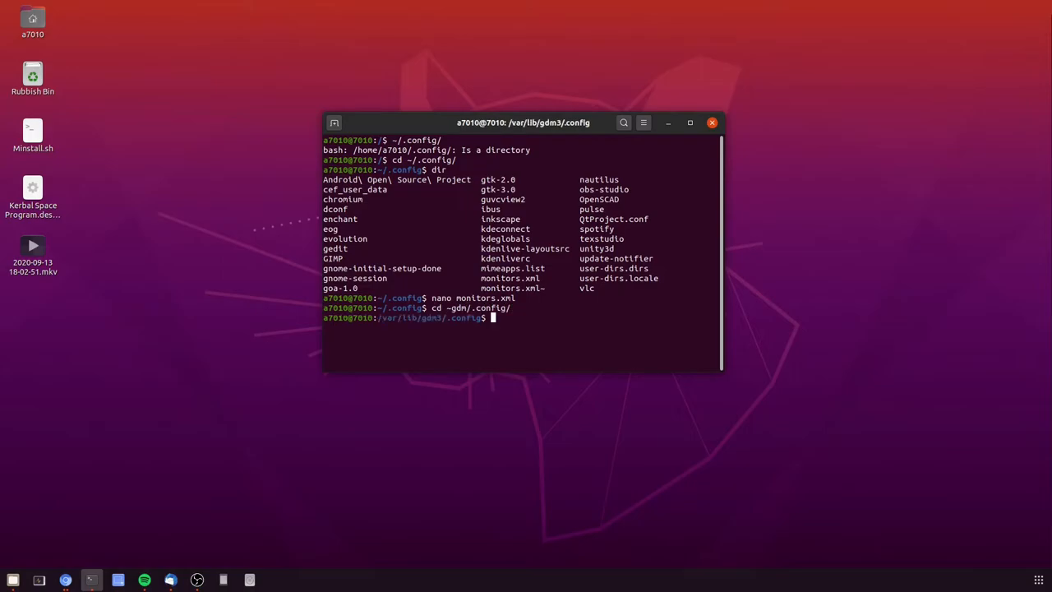
text(dir)
key(Return)
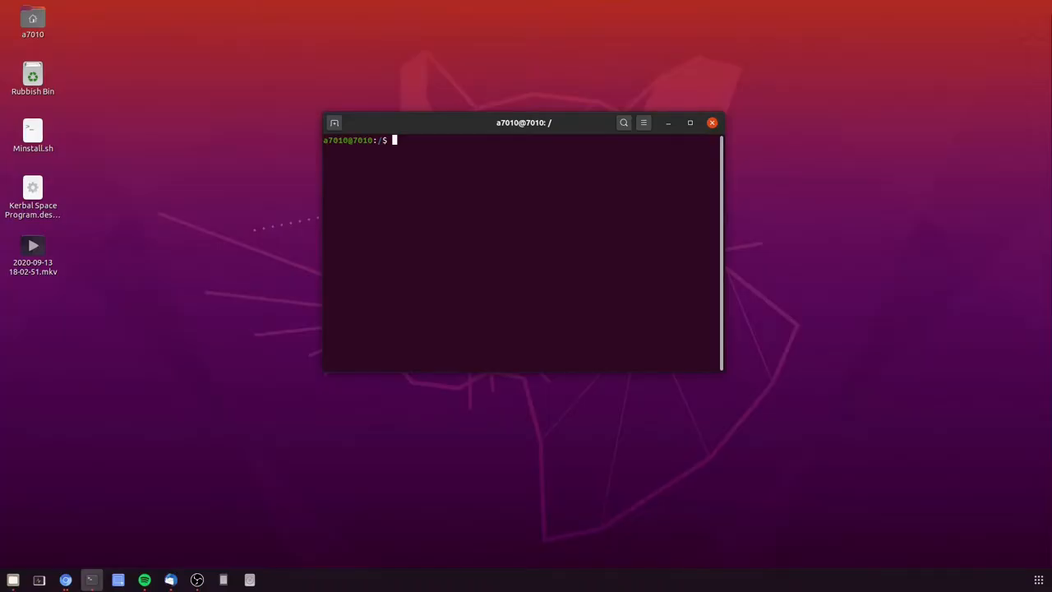
text(sud)
Copy ~/.config/monitors.xml into ~gdm/.config/ with sudo, supplying the administrator password.
key(BackSpace)
text(do )
text(copy)
key(BackSpace)
key(BackSpace)
key(BackSpace)
key(BackSpace)
text(cp)
text( ~/.config/monitors.xml )
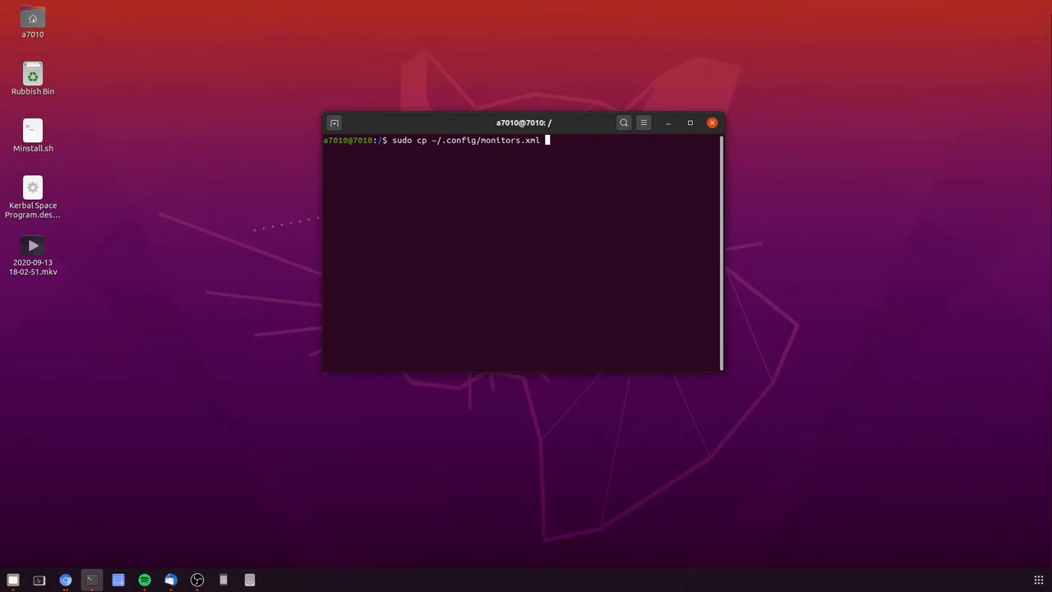
text(~gdm/.config/)
key(Return)
text(password)
key(Return)
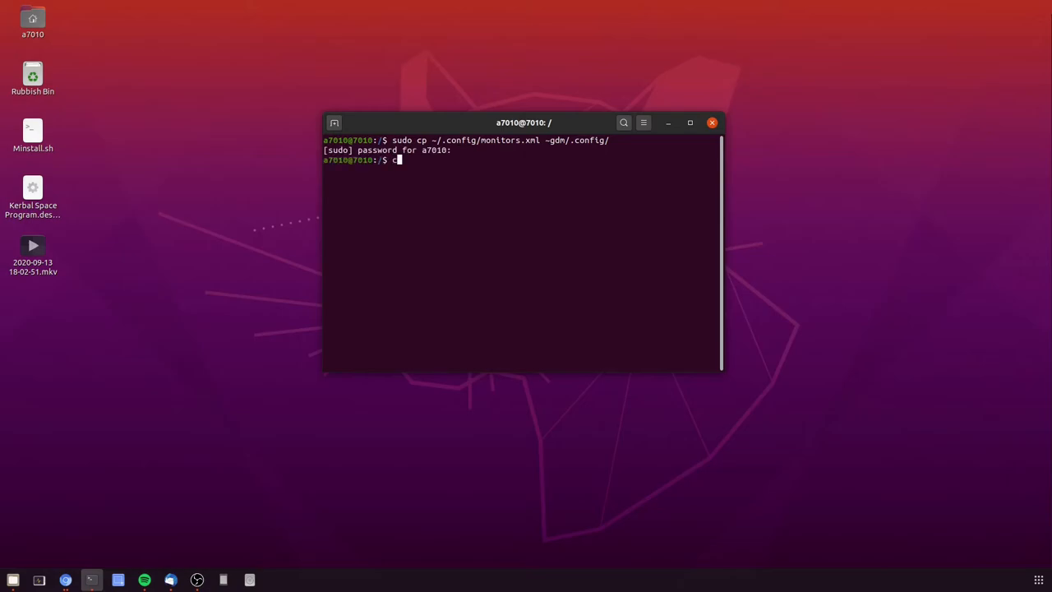
text(cd ~/)
Return to ~gdm/.config/ to confirm monitors.xml now sits alongside dconf, goa-1.0, ibus and pulse.
key(BackSpace)
text(gdm/.c)
key(Tab)
key(Tab)
text(onfig/)
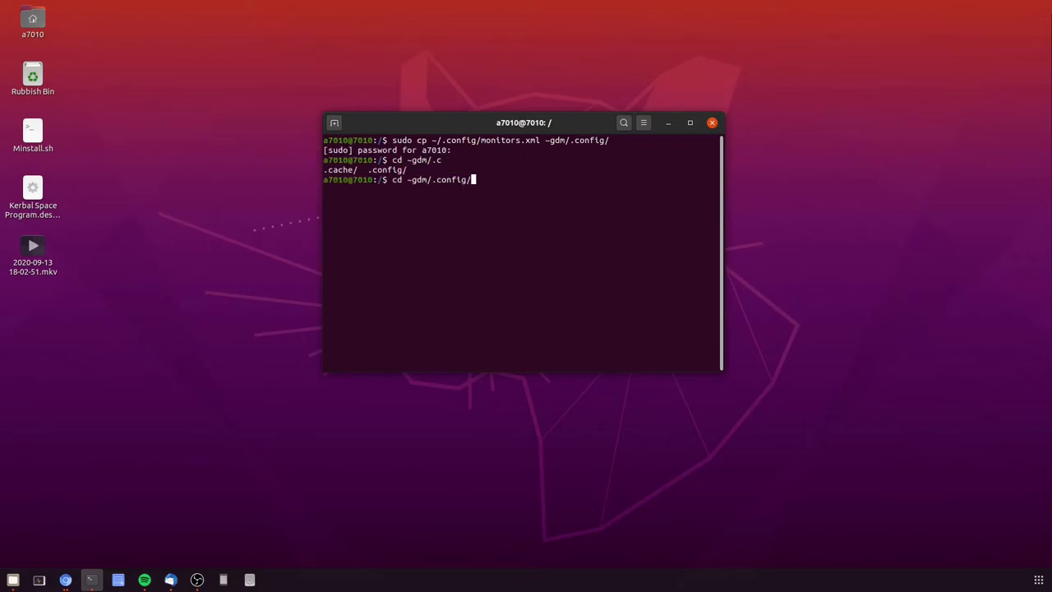
key(Return)
text(dir)
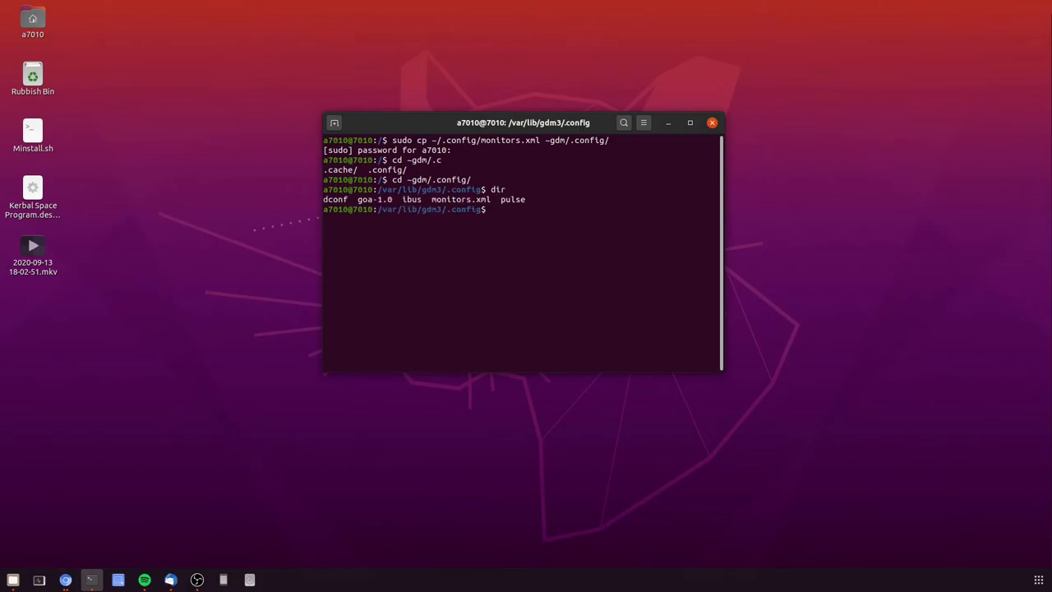